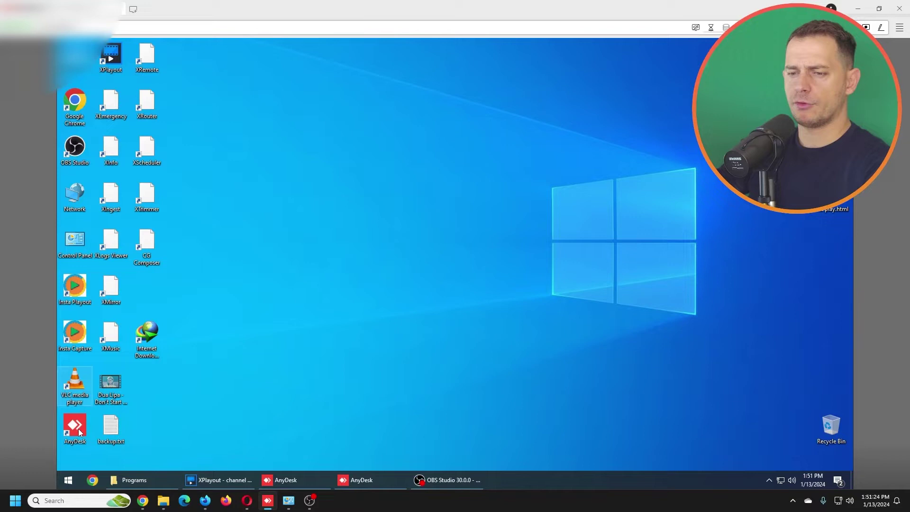
Step: Browse from HKEY_LOCAL_MACHINE through SOFTWARE and Microsoft down to the Windows NT key
{"action": "left_click", "coordinate": [70, 480]}
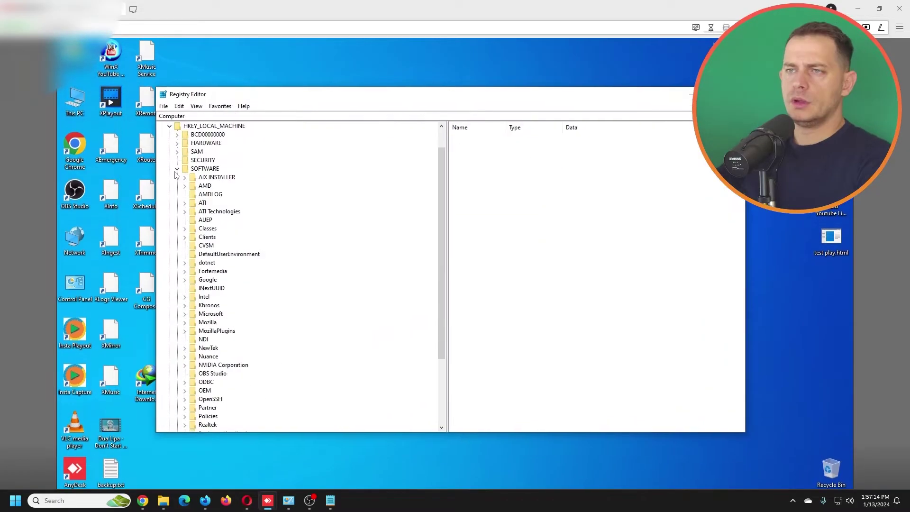
{"action": "left_click", "coordinate": [176, 170]}
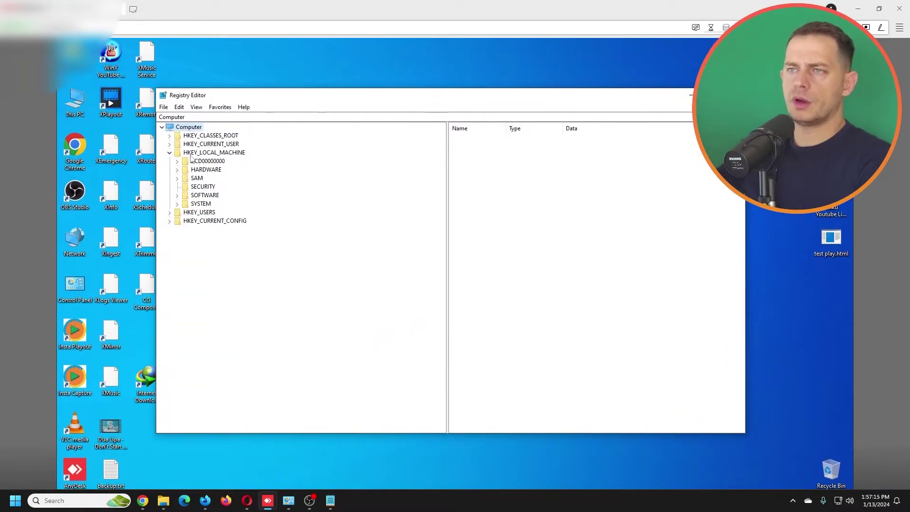
{"action": "left_click", "coordinate": [215, 153]}
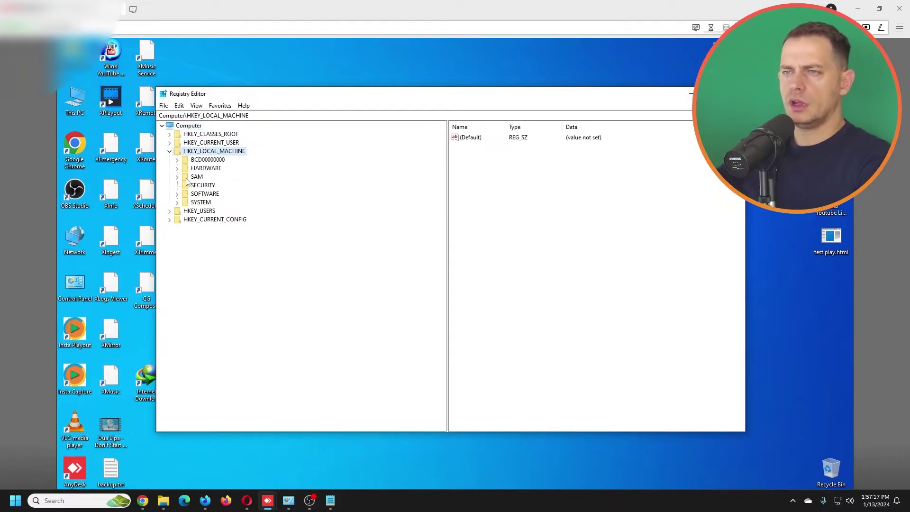
{"action": "double_click", "coordinate": [195, 193]}
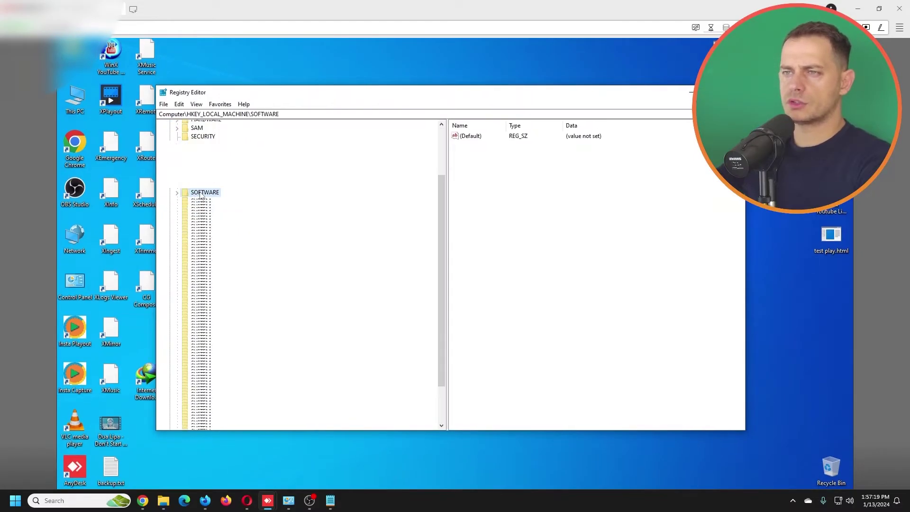
{"action": "scroll", "coordinate": [263, 303], "scroll_direction": "down", "scroll_amount": 3}
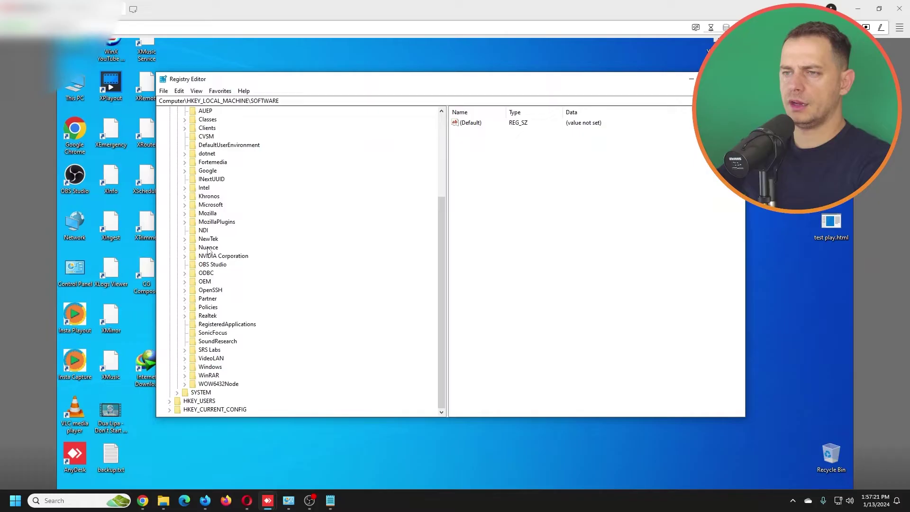
{"action": "double_click", "coordinate": [215, 215]}
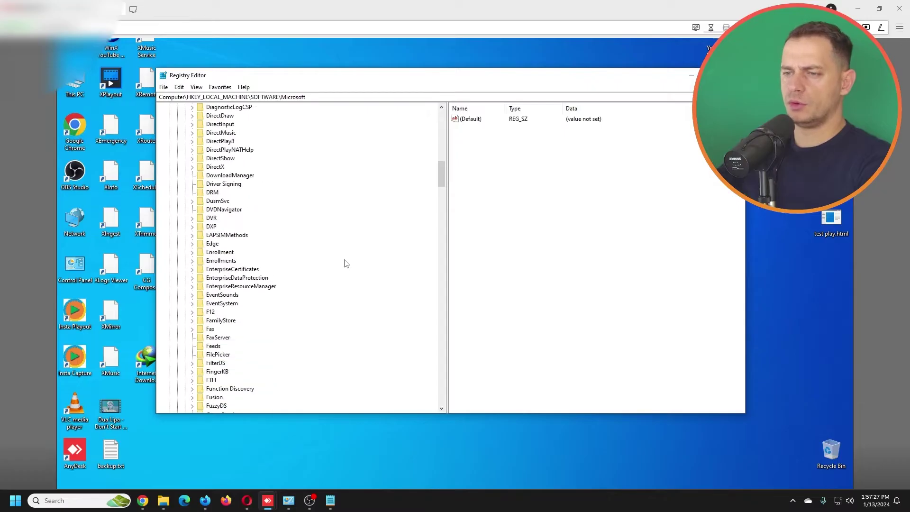
{"action": "scroll", "coordinate": [346, 264], "scroll_direction": "down", "scroll_amount": 20}
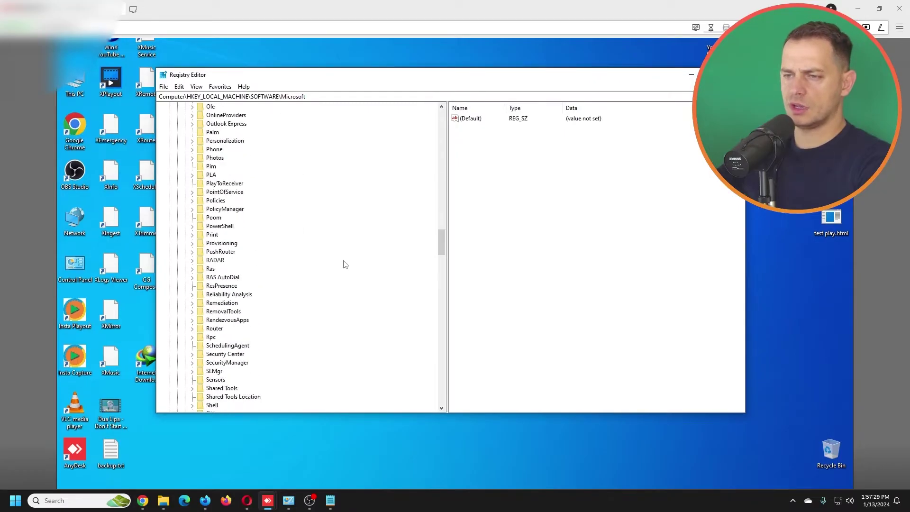
{"action": "scroll", "coordinate": [272, 290], "scroll_direction": "down", "scroll_amount": 5}
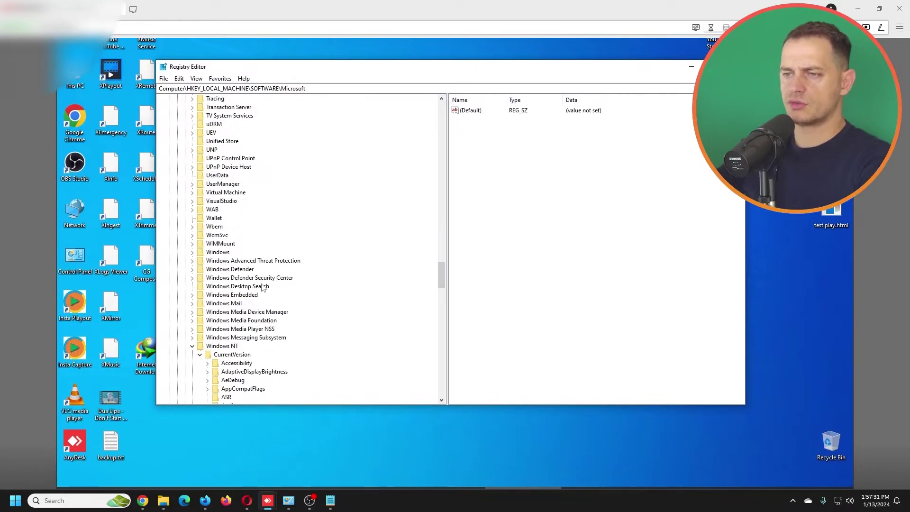
{"action": "left_click", "coordinate": [222, 334]}
{"action": "scroll", "coordinate": [331, 326], "scroll_direction": "down", "scroll_amount": 5}
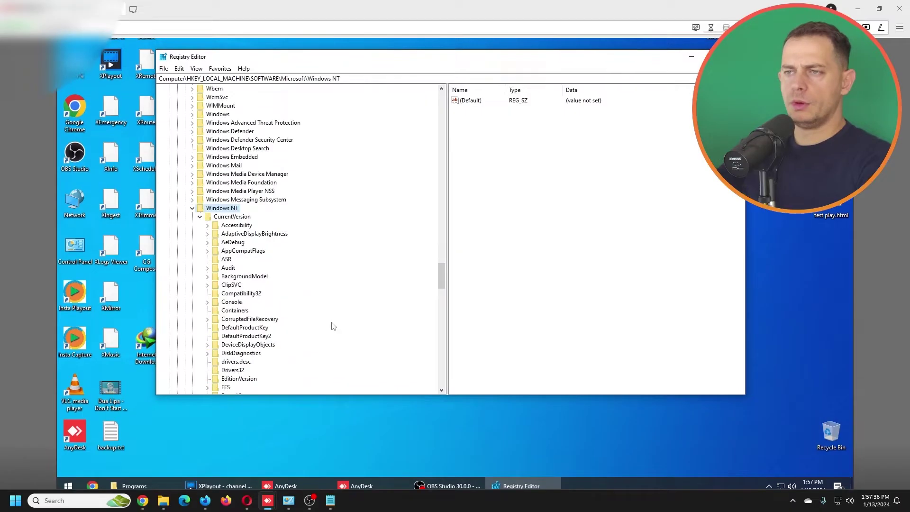
Step: Expand Image File Execution Options under CurrentVersion and view the taskmgr.exe key's Hotkey Disabled debugger value
{"action": "left_click", "coordinate": [232, 241]}
{"action": "scroll", "coordinate": [279, 259], "scroll_direction": "down", "scroll_amount": 7}
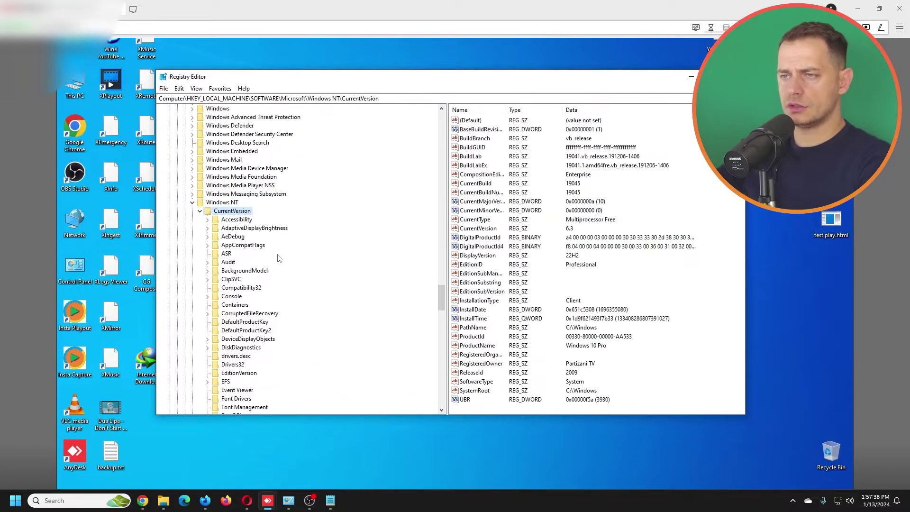
{"action": "double_click", "coordinate": [277, 321]}
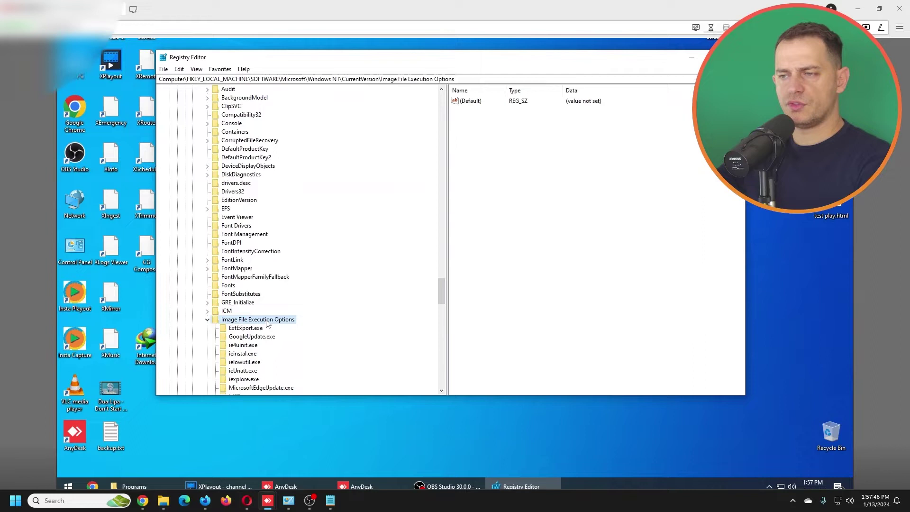
{"action": "scroll", "coordinate": [276, 324], "scroll_direction": "down", "scroll_amount": 3}
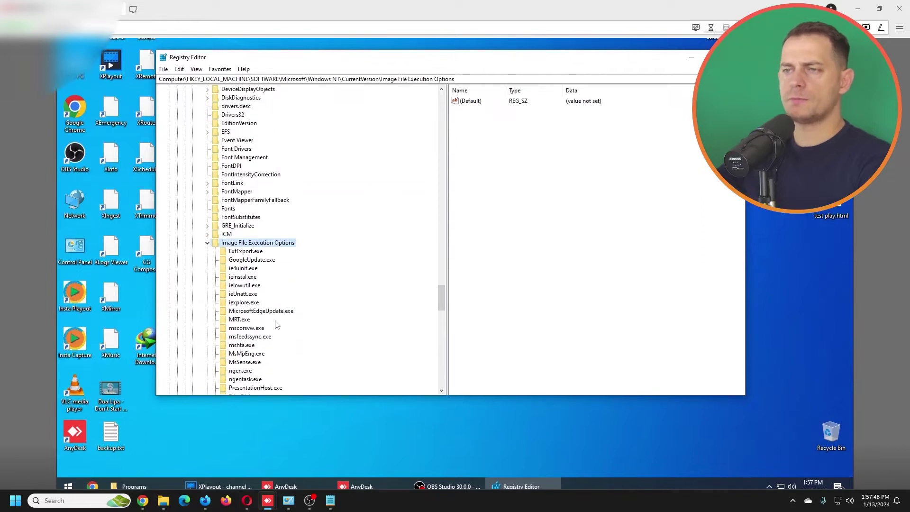
{"action": "scroll", "coordinate": [277, 325], "scroll_direction": "down", "scroll_amount": 3}
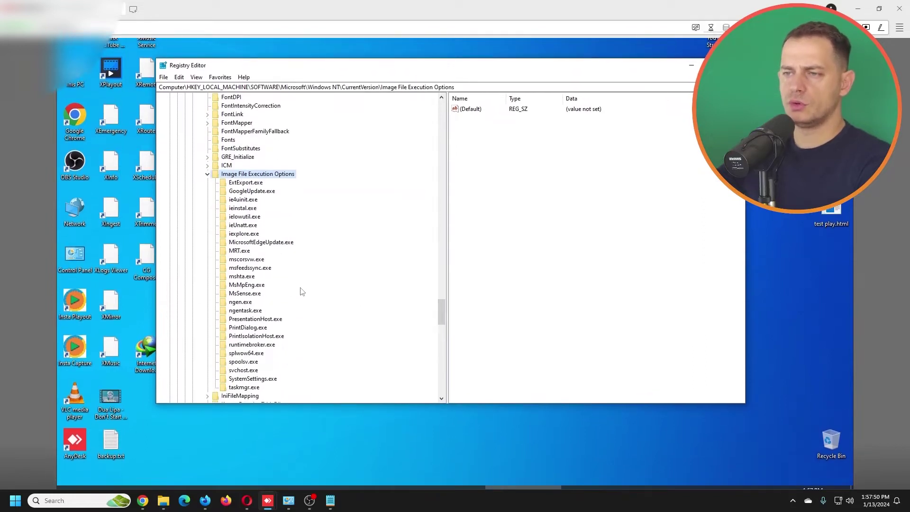
{"action": "scroll", "coordinate": [286, 290], "scroll_direction": "down", "scroll_amount": 1}
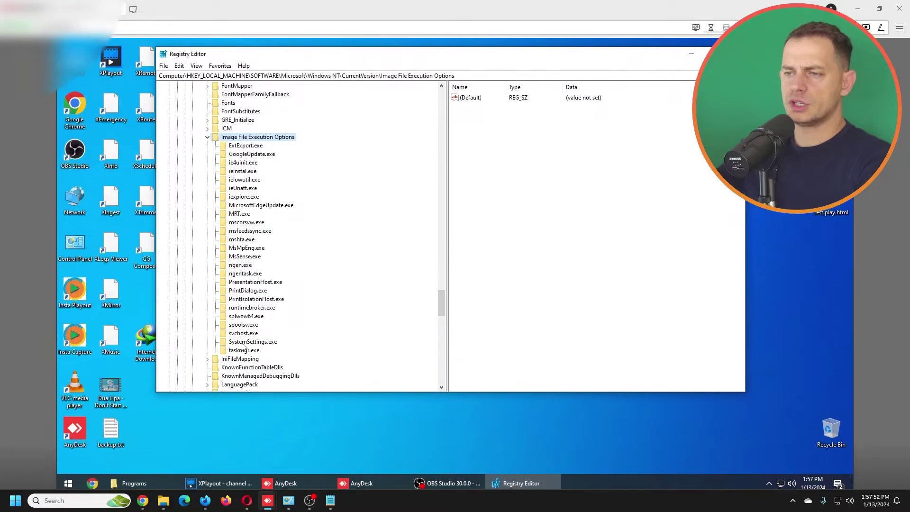
{"action": "left_click", "coordinate": [240, 350]}
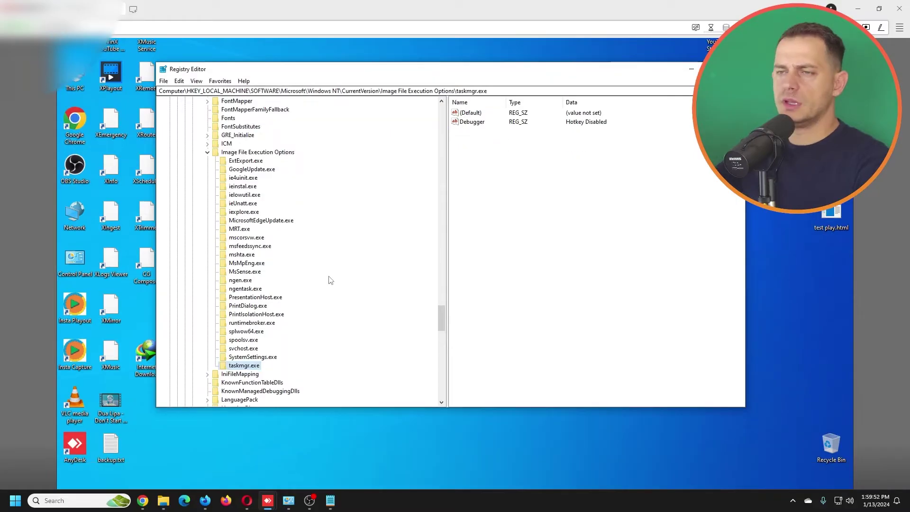
Step: Delete the taskmgr.exe key and confirm the deletion
{"action": "left_click", "coordinate": [244, 349]}
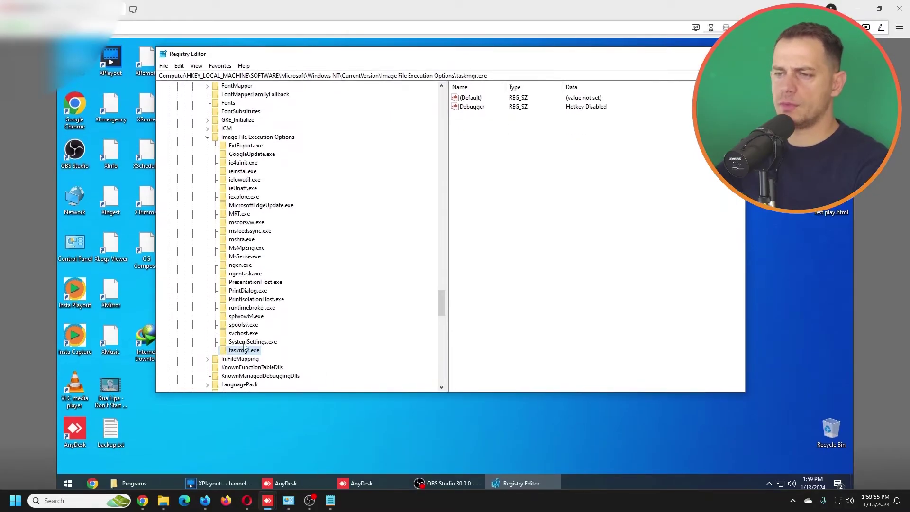
{"action": "right_click", "coordinate": [244, 349]}
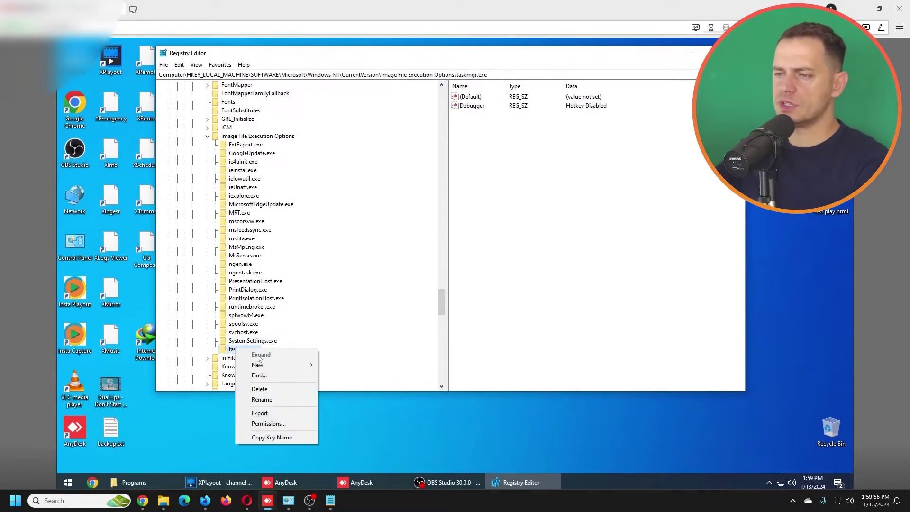
{"action": "left_click", "coordinate": [259, 387]}
{"action": "left_click", "coordinate": [504, 254]}
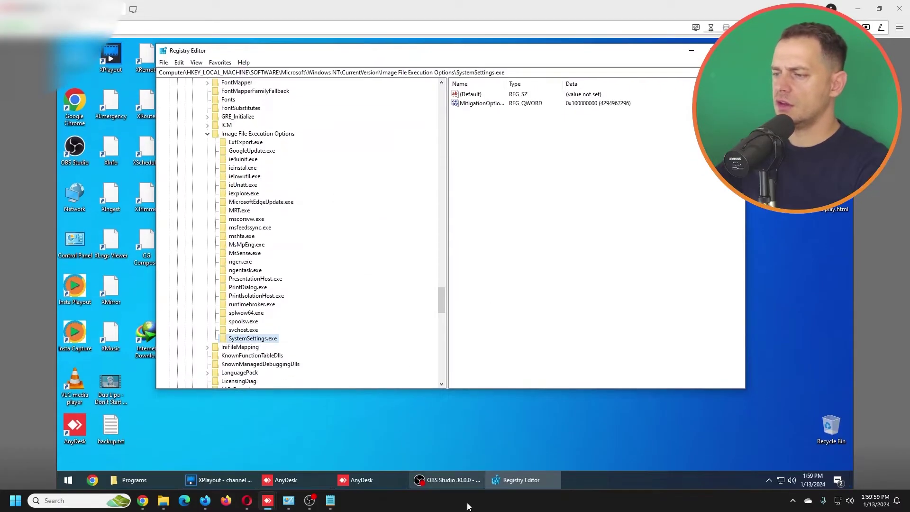
Step: Launch Task Manager from the taskbar, expand it to full details, and show the Performance tab
{"action": "right_click", "coordinate": [588, 480]}
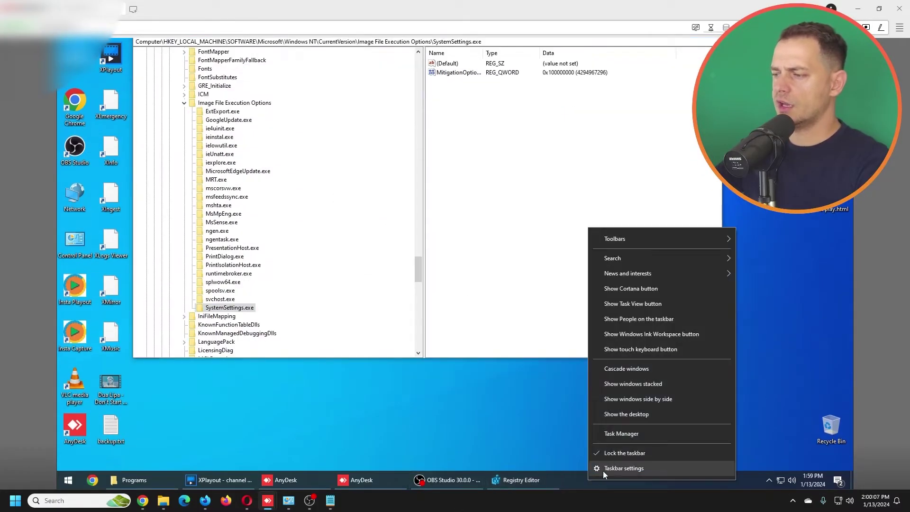
{"action": "left_click", "coordinate": [606, 438]}
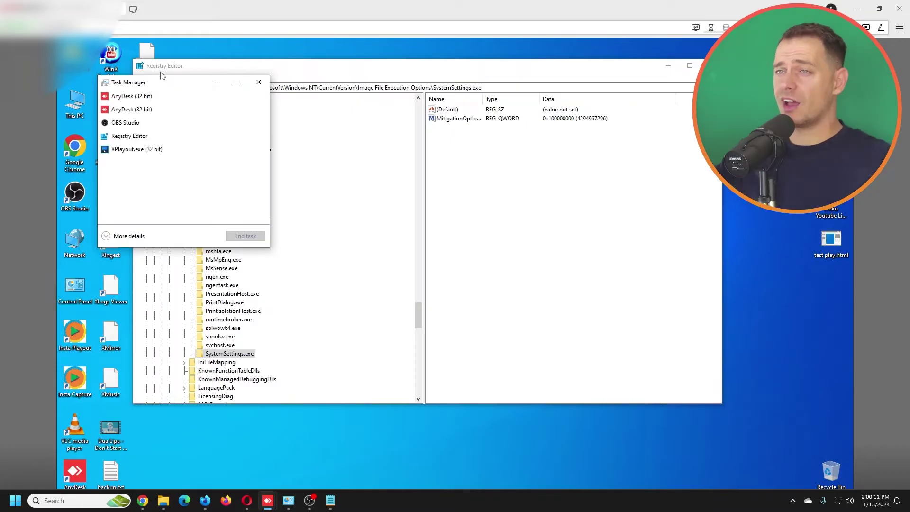
{"action": "left_click_drag", "start_coordinate": [176, 94], "coordinate": [282, 173]}
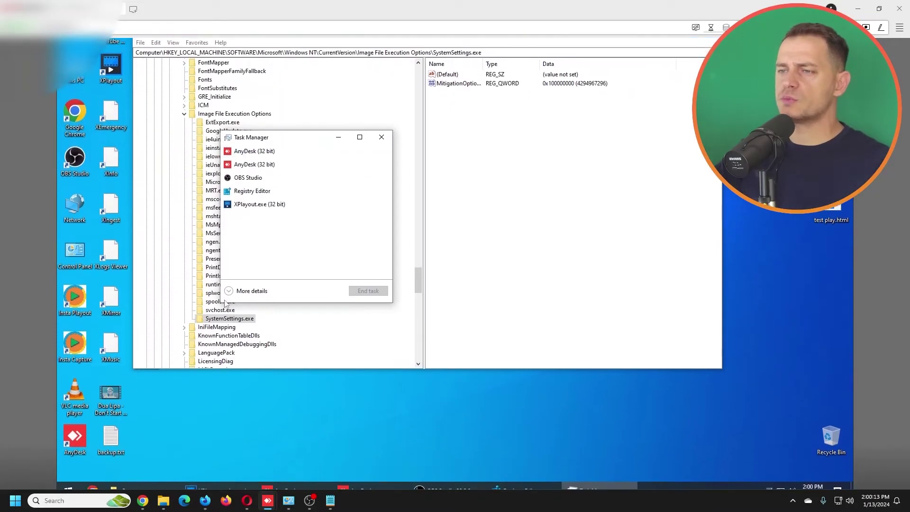
{"action": "left_click", "coordinate": [249, 291]}
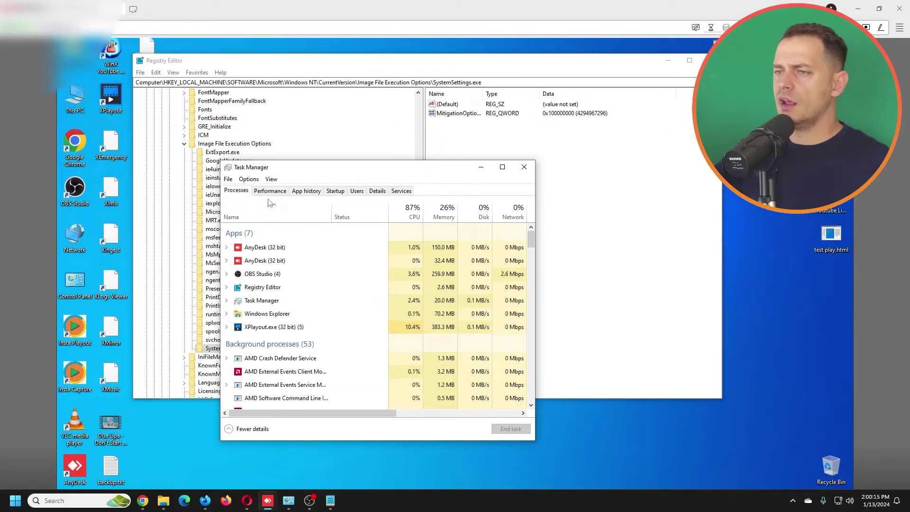
{"action": "left_click", "coordinate": [268, 193]}
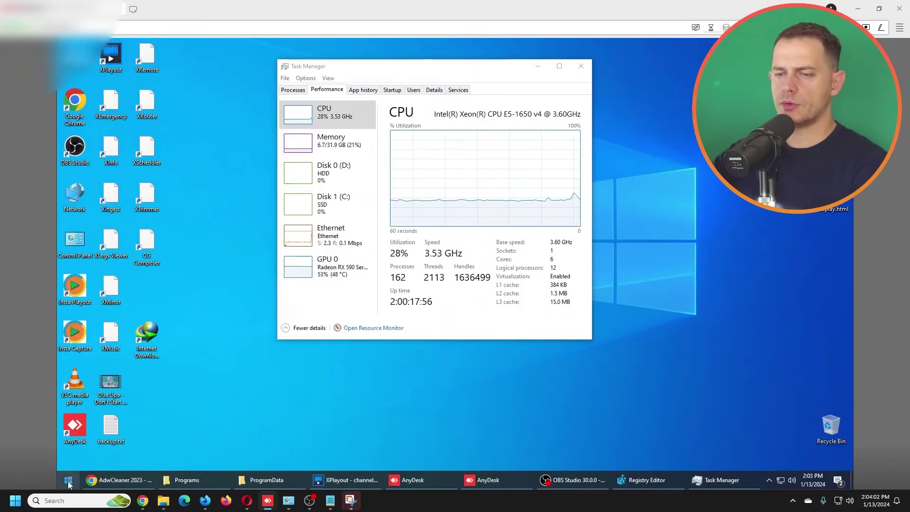
Step: Open the Run dialog from Start and launch gpedit, the Local Group Policy Editor
{"action": "left_click", "coordinate": [69, 481]}
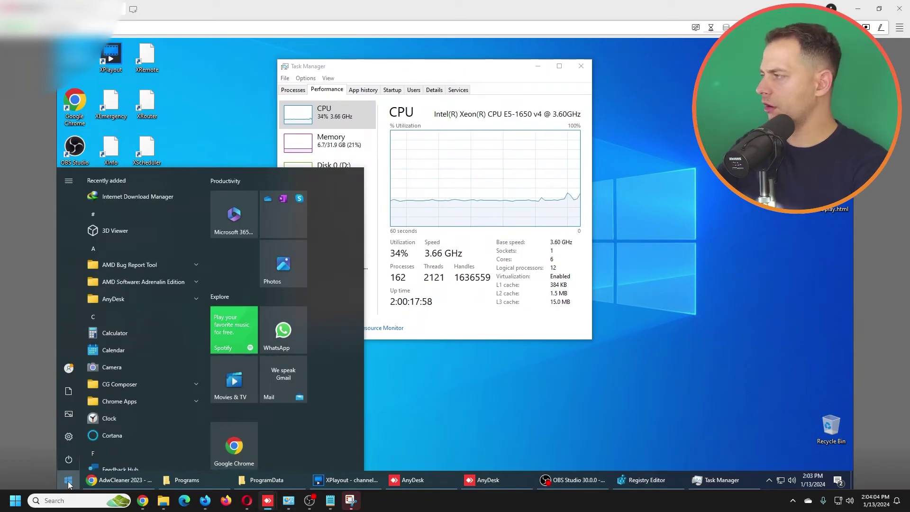
{"action": "type", "text": "run"}
{"action": "key", "text": "Return"}
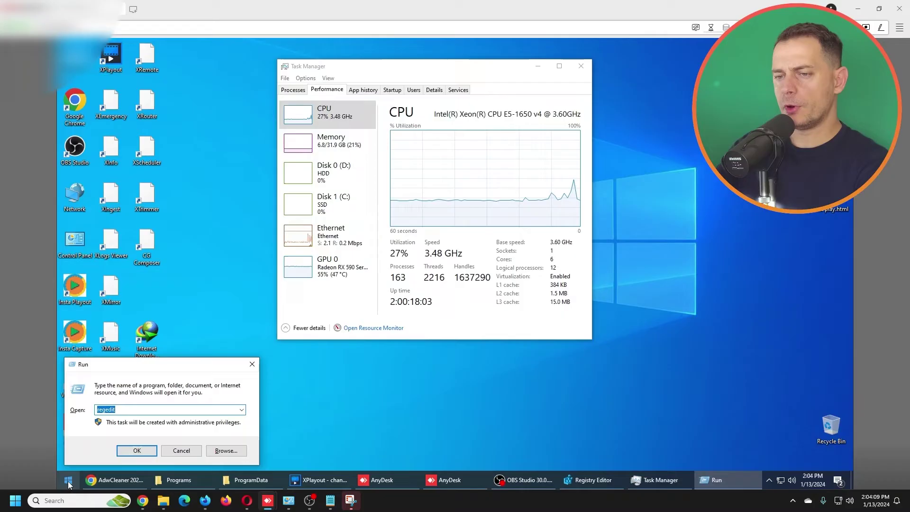
{"action": "type", "text": "gp"}
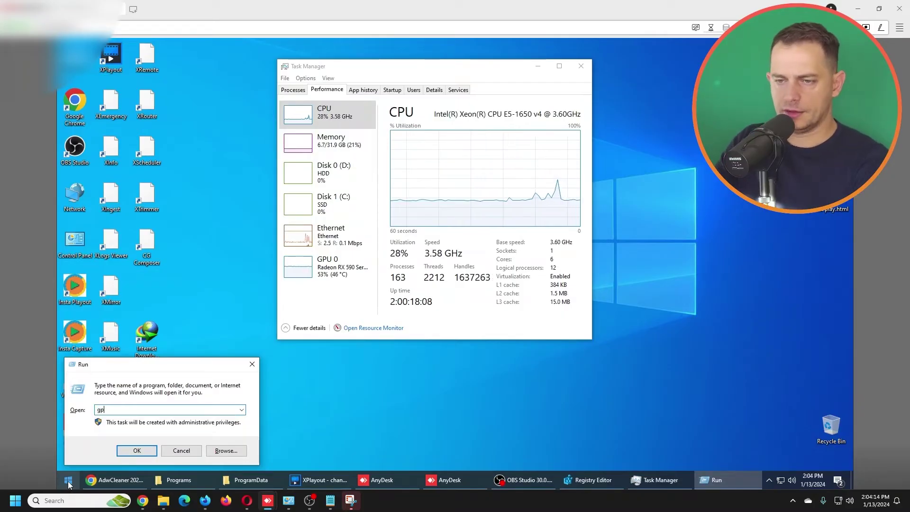
{"action": "type", "text": "edit."}
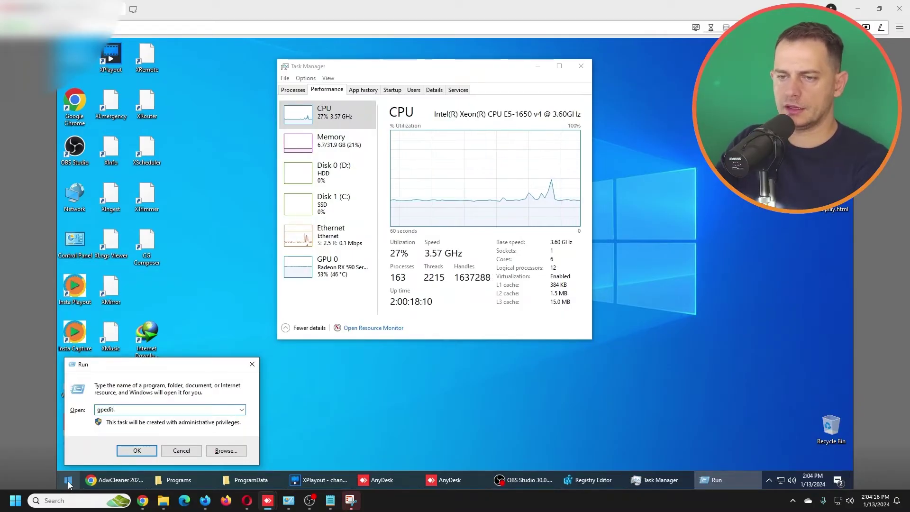
{"action": "key", "text": "Return"}
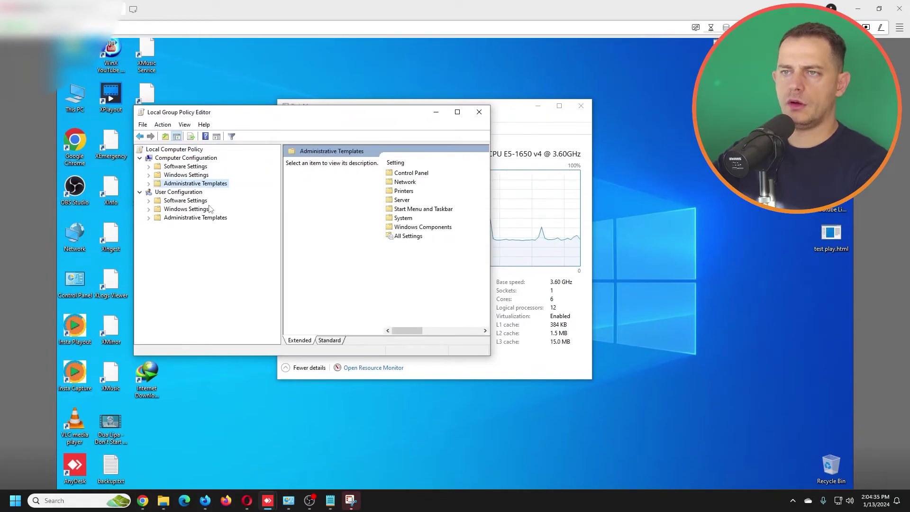
Step: Expand User Configuration's Administrative Templates > System and show the Ctrl+Alt+Del Options policies
{"action": "left_click", "coordinate": [195, 217]}
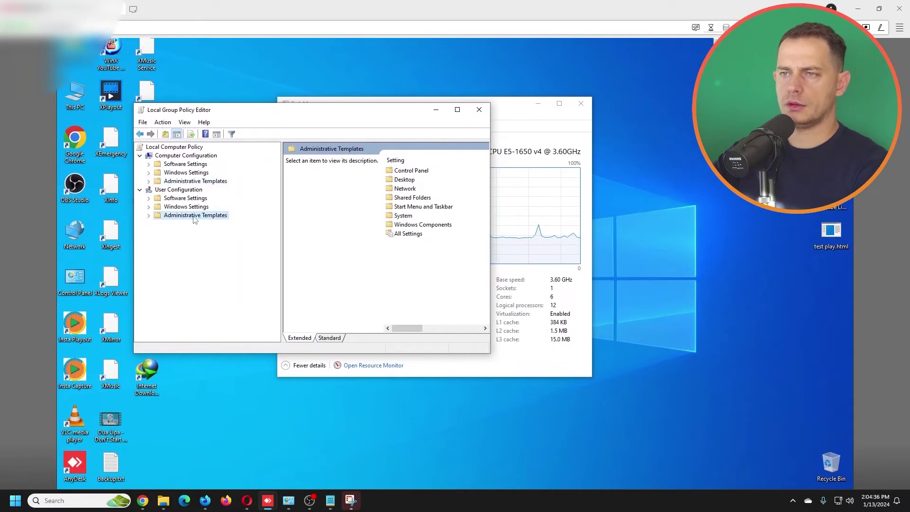
{"action": "left_click", "coordinate": [149, 216]}
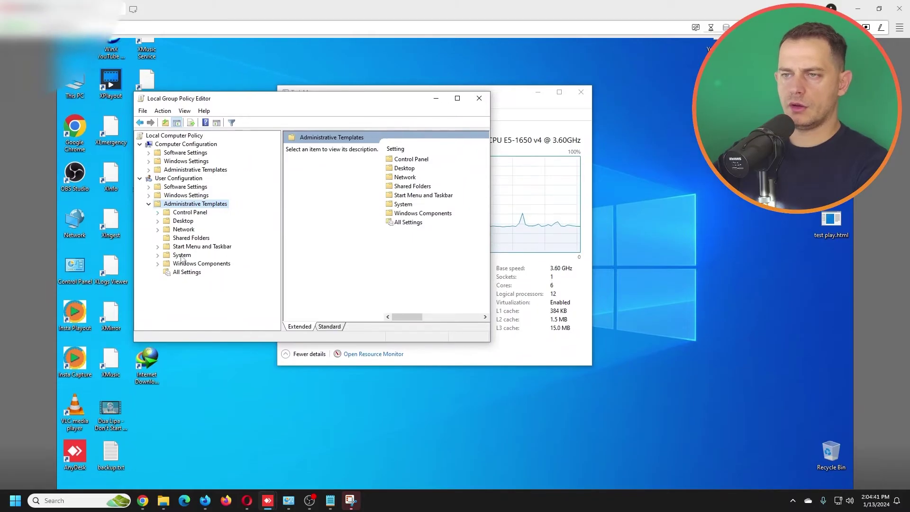
{"action": "left_click", "coordinate": [163, 256]}
{"action": "left_click", "coordinate": [158, 256]}
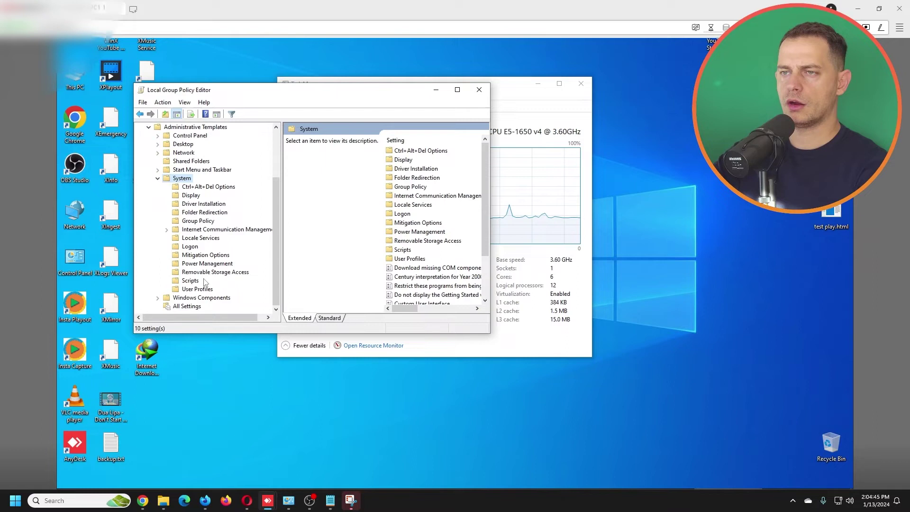
{"action": "left_click", "coordinate": [199, 210]}
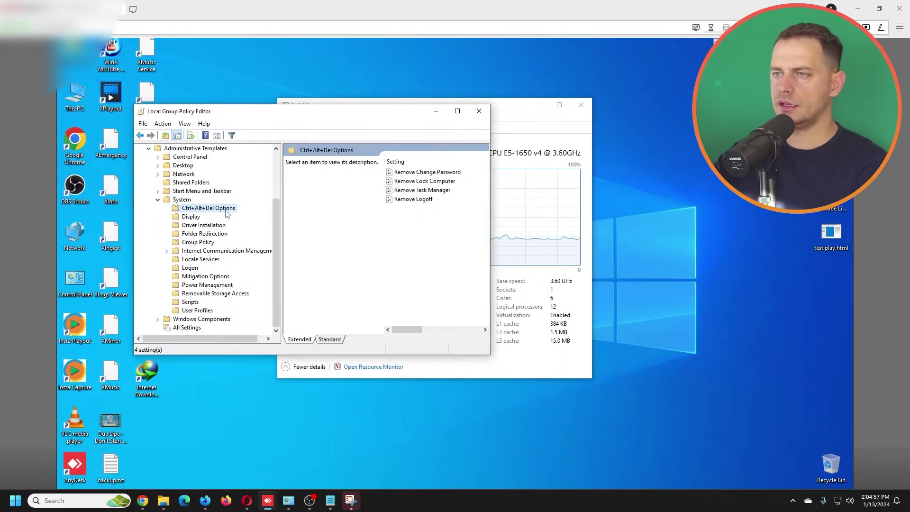
Step: Open the Remove Task Manager policy settings to check its configured state
{"action": "left_click", "coordinate": [405, 193]}
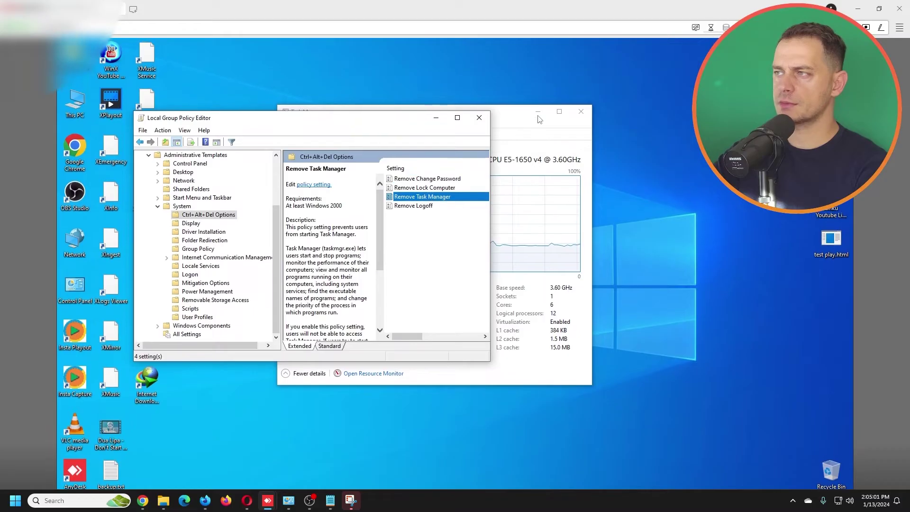
{"action": "left_click", "coordinate": [538, 117]}
{"action": "double_click", "coordinate": [418, 194]}
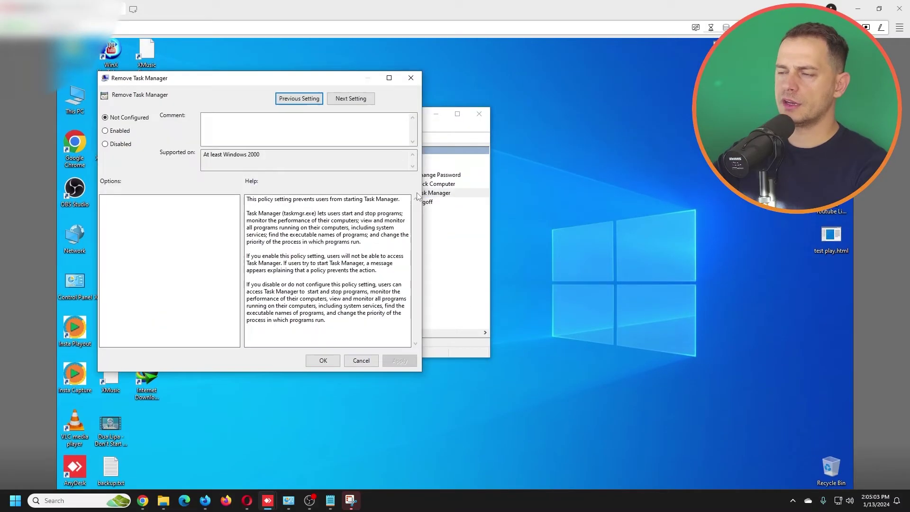
{"action": "left_click", "coordinate": [105, 135]}
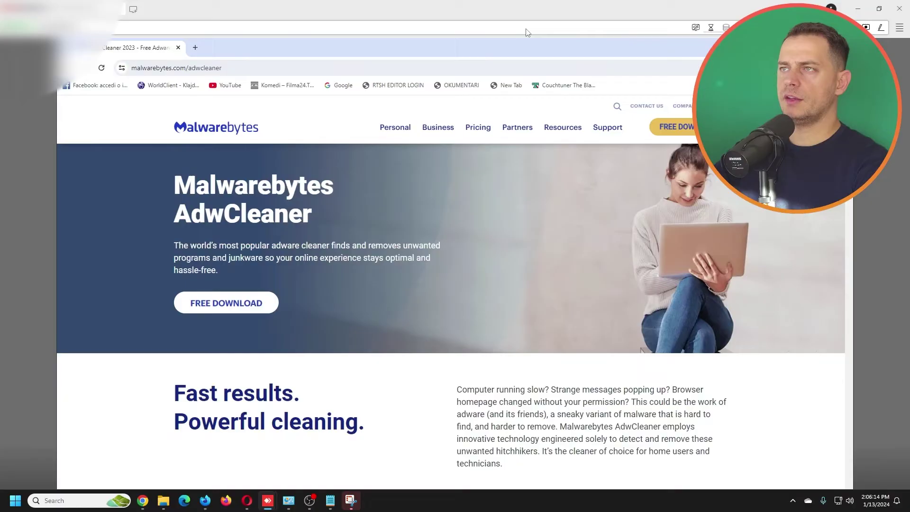
Step: Search for Re-Enable in a new Chrome tab and download it from its Softpedia page
{"action": "left_click", "coordinate": [194, 47]}
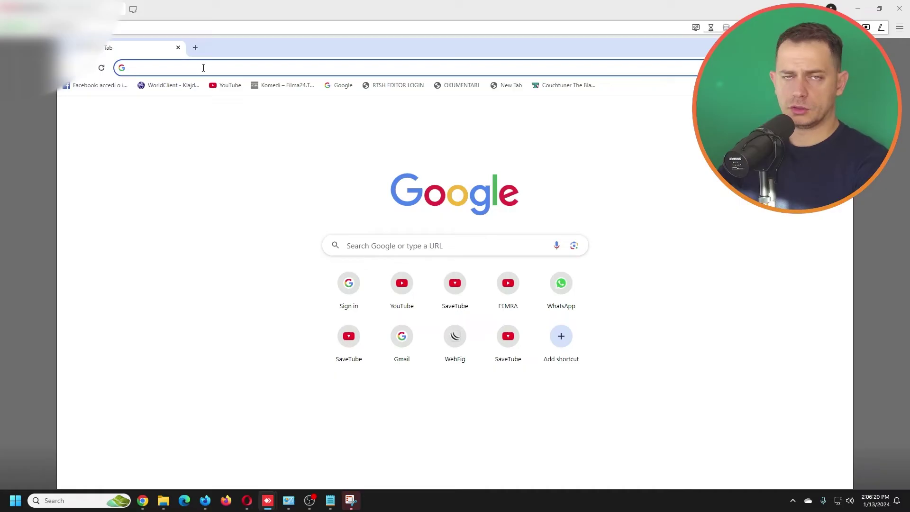
{"action": "type", "text": "re"}
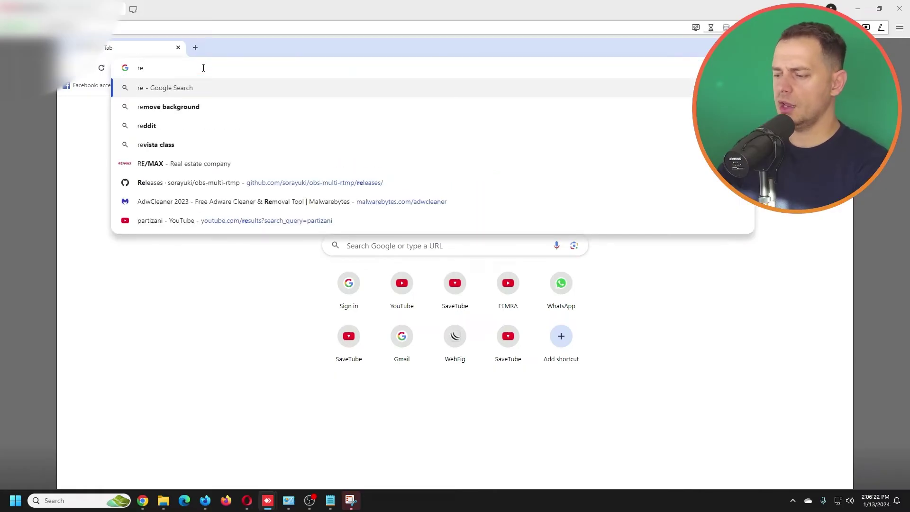
{"action": "type", "text": "-a"}
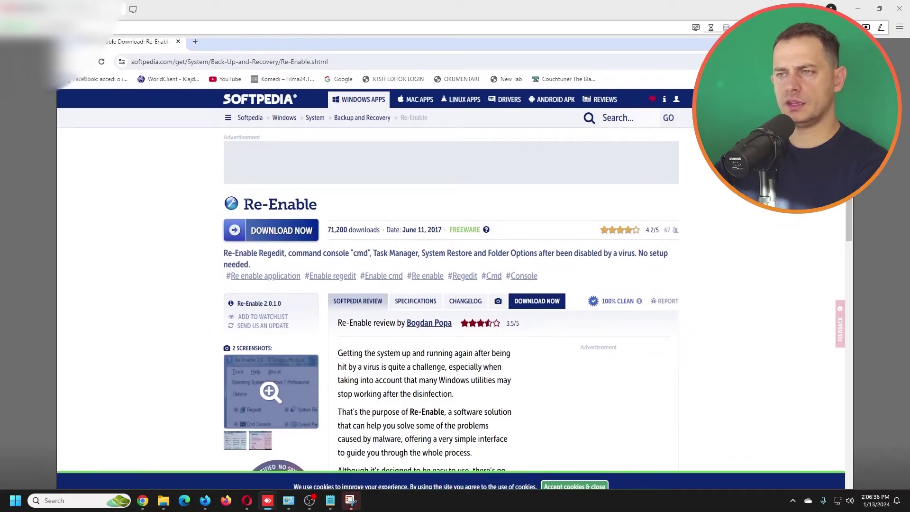
{"action": "left_click_drag", "start_coordinate": [245, 204], "coordinate": [325, 206]}
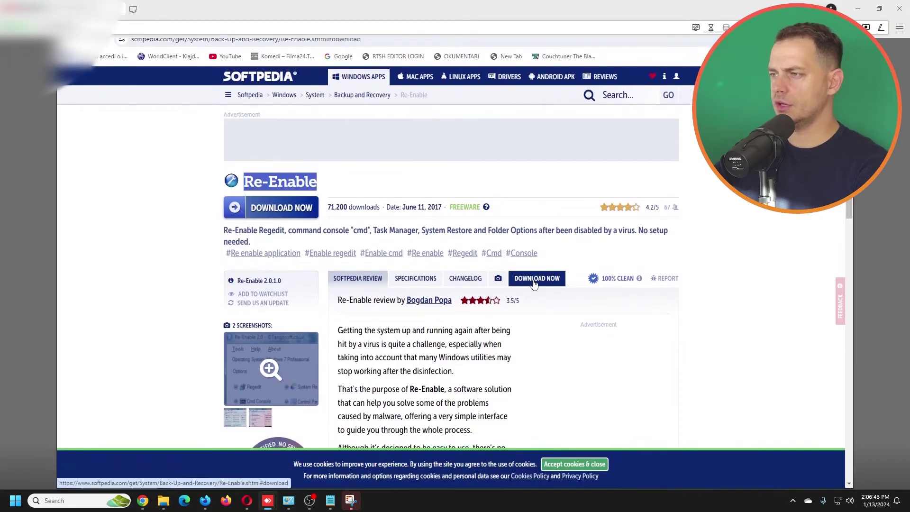
{"action": "left_click", "coordinate": [534, 283]}
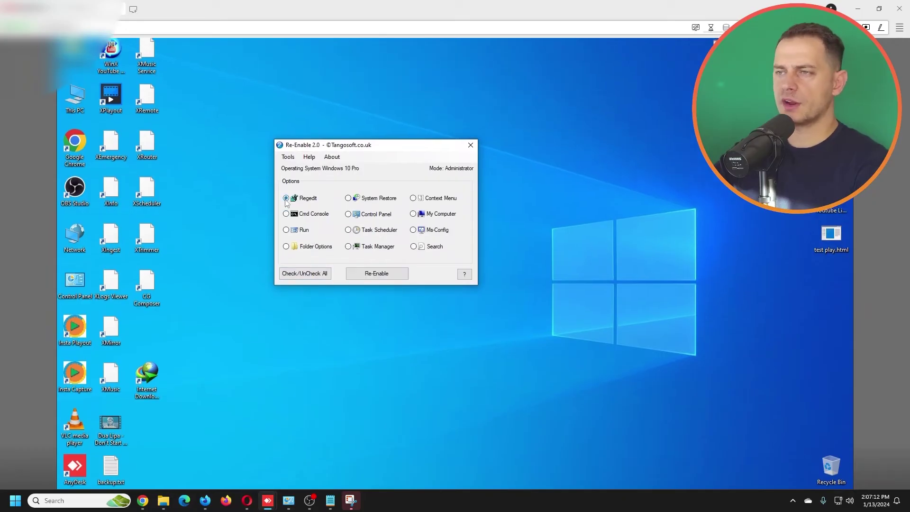
Step: Clear all Re-Enable repair options, unticking Regedit, Cmd Console, System Restore and Control Panel
{"action": "left_click", "coordinate": [286, 209]}
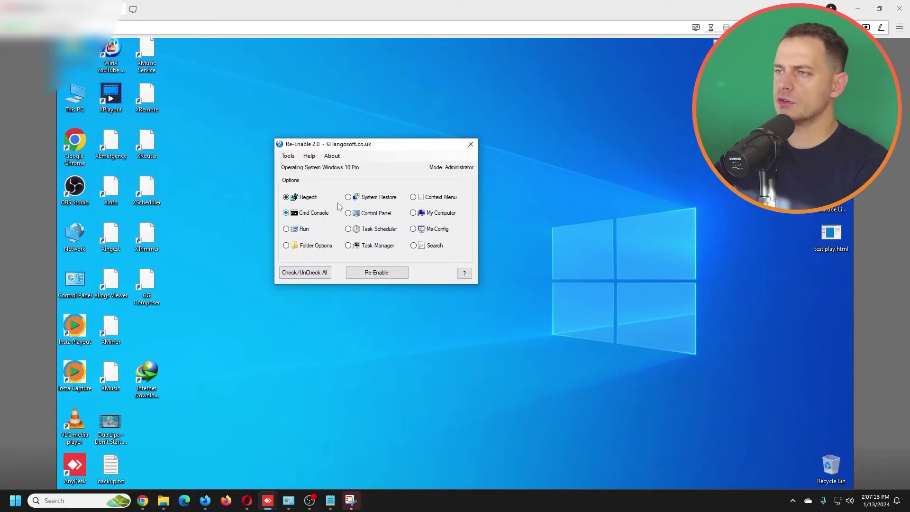
{"action": "left_click", "coordinate": [286, 211]}
{"action": "left_click", "coordinate": [349, 196]}
{"action": "left_click", "coordinate": [348, 212]}
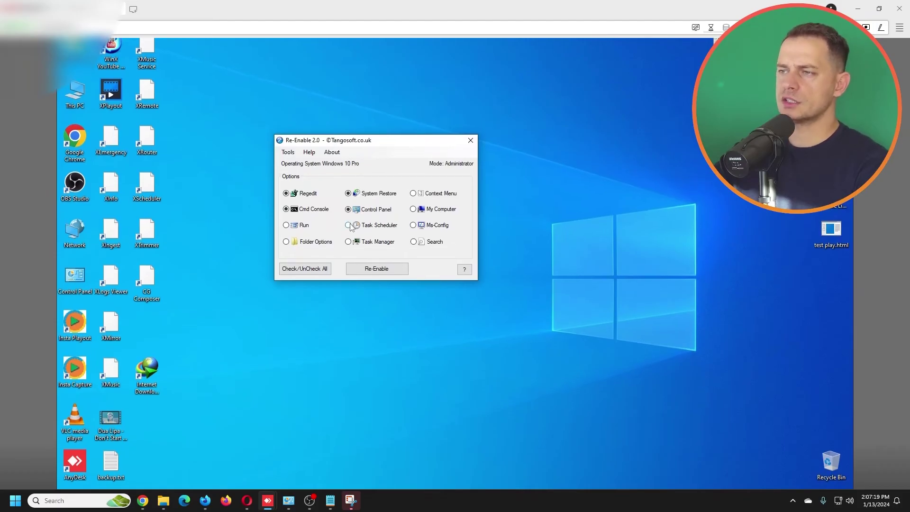
{"action": "left_click", "coordinate": [286, 189]}
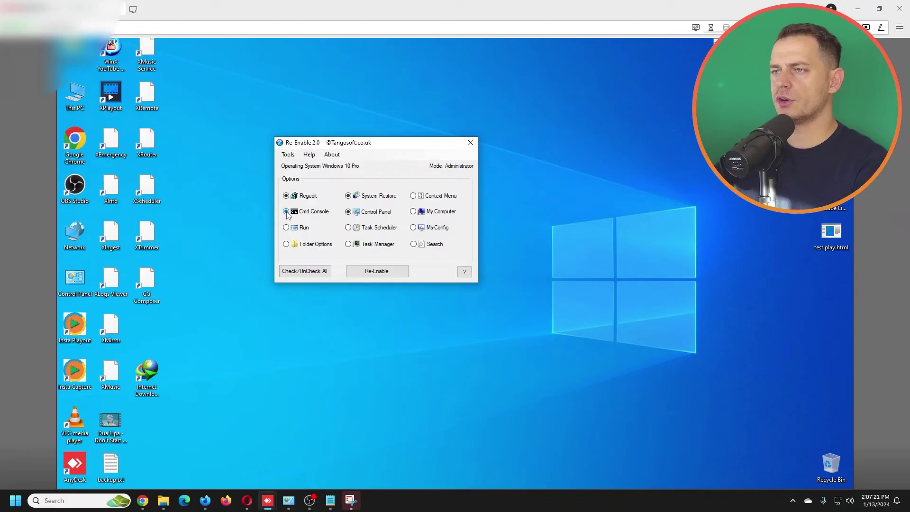
{"action": "left_click", "coordinate": [285, 206]}
{"action": "left_click", "coordinate": [349, 198]}
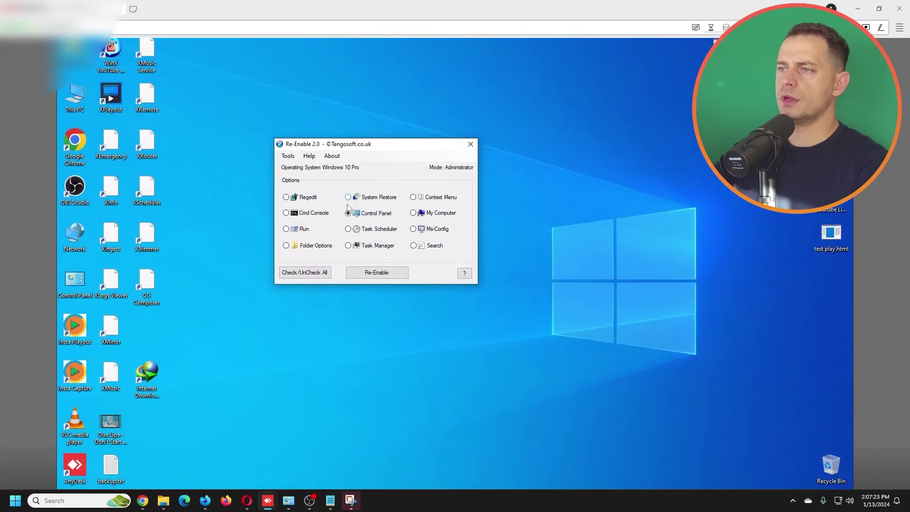
{"action": "left_click", "coordinate": [348, 214]}
Step: Re-enable Task Manager alone and decline the immediate restart
{"action": "left_click", "coordinate": [348, 237]}
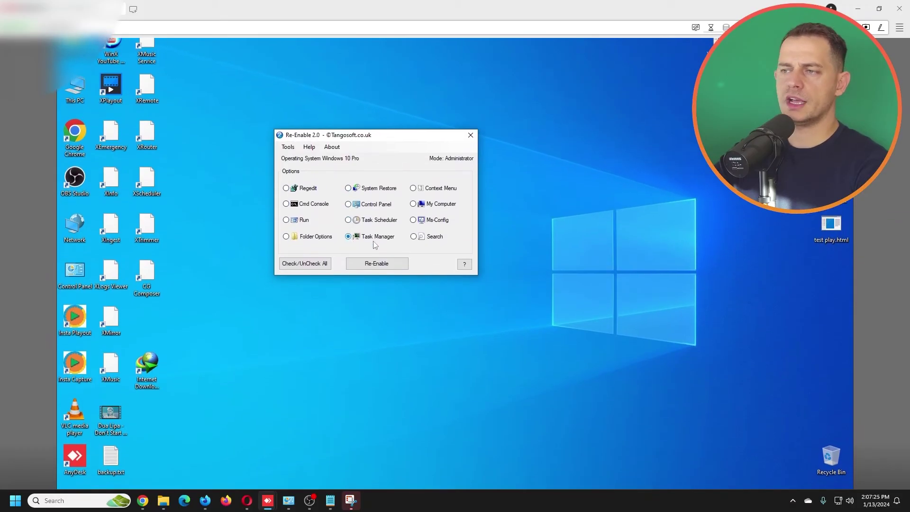
{"action": "left_click", "coordinate": [372, 262]}
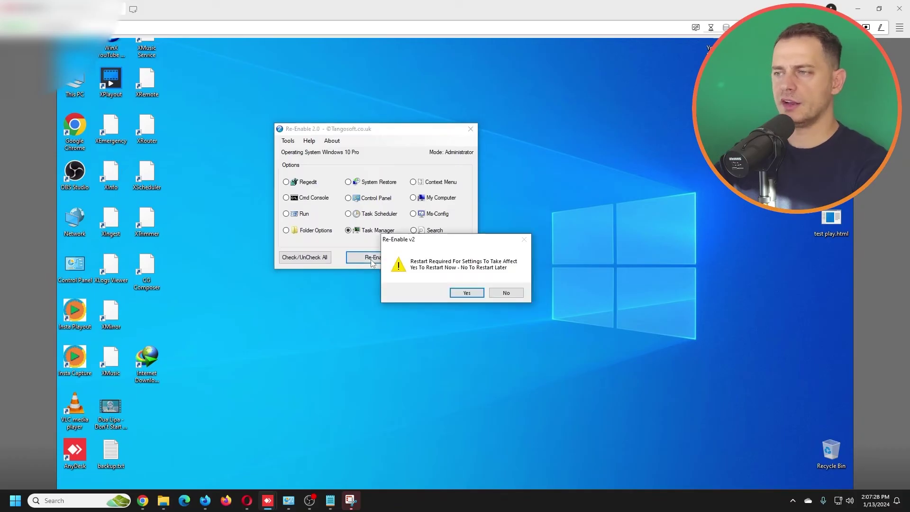
{"action": "left_click", "coordinate": [506, 285]}
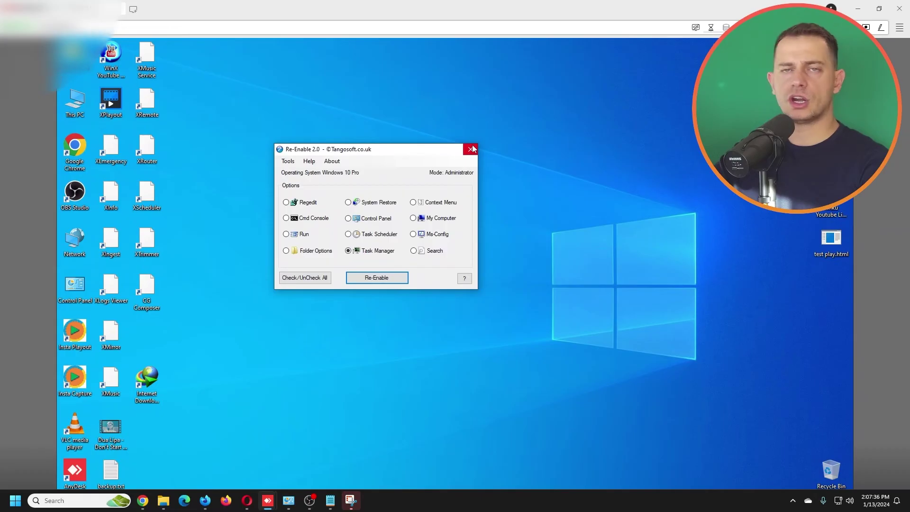
Step: Close Re-Enable and bring Task Manager back up from the taskbar
{"action": "left_click", "coordinate": [471, 149]}
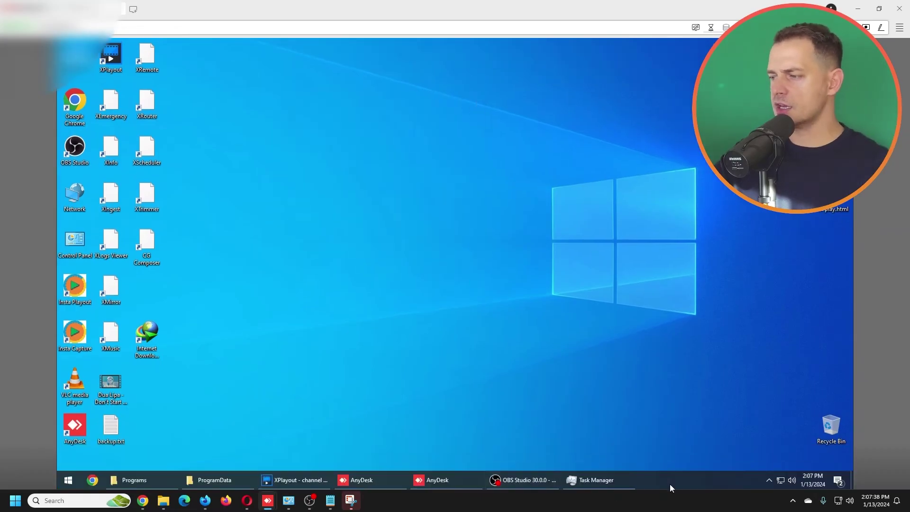
{"action": "left_click", "coordinate": [596, 480]}
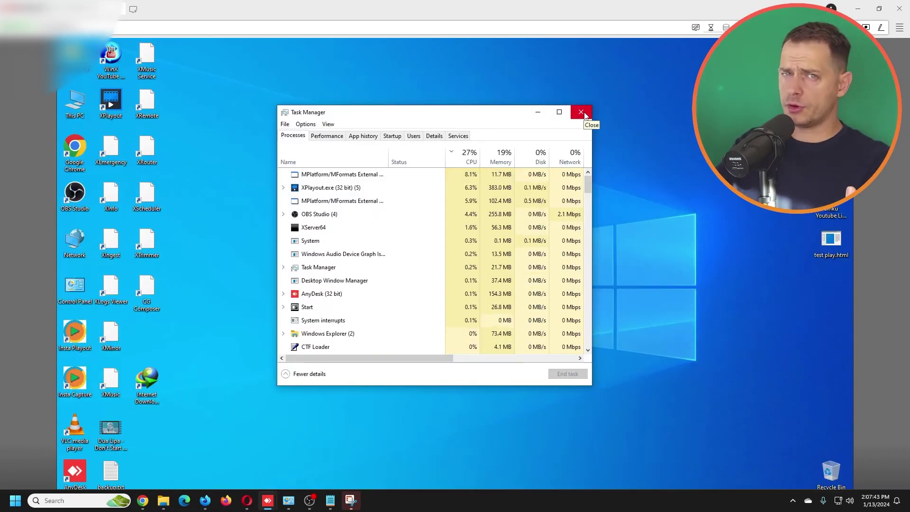